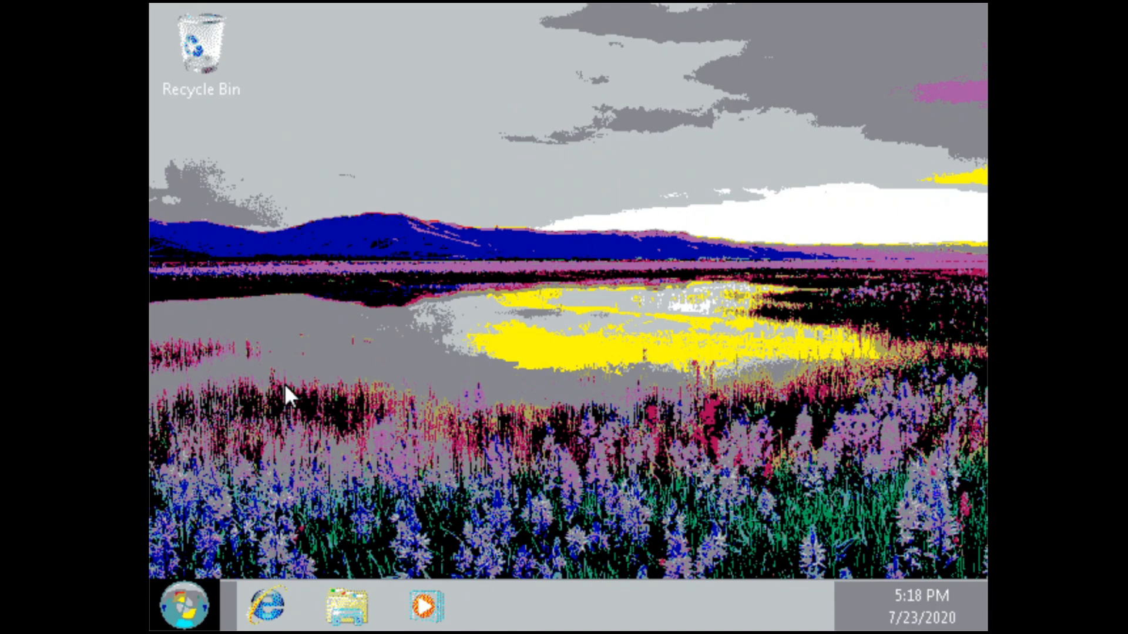
Run winver to view the Windows edition and version information, and close the About window.
left_click(187, 602)
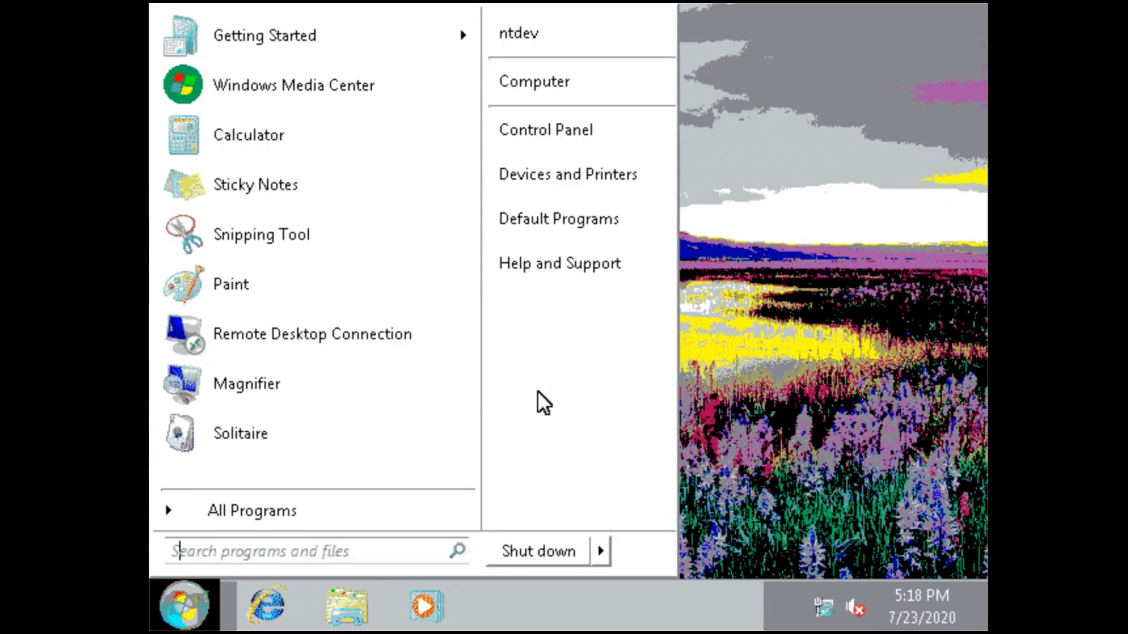
type("winver")
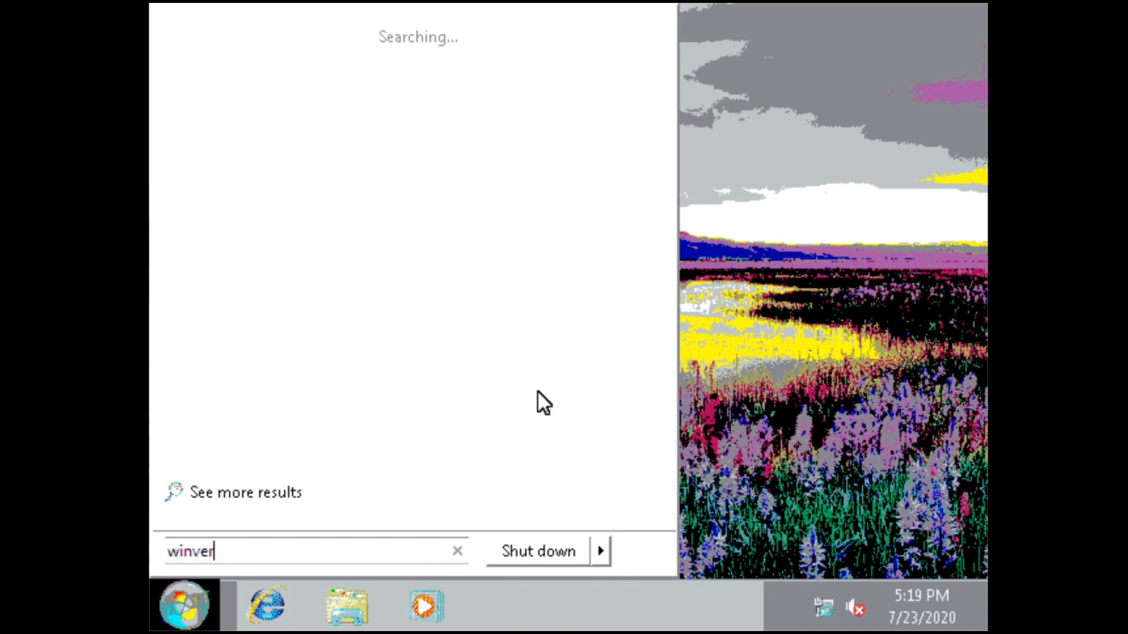
key("Return")
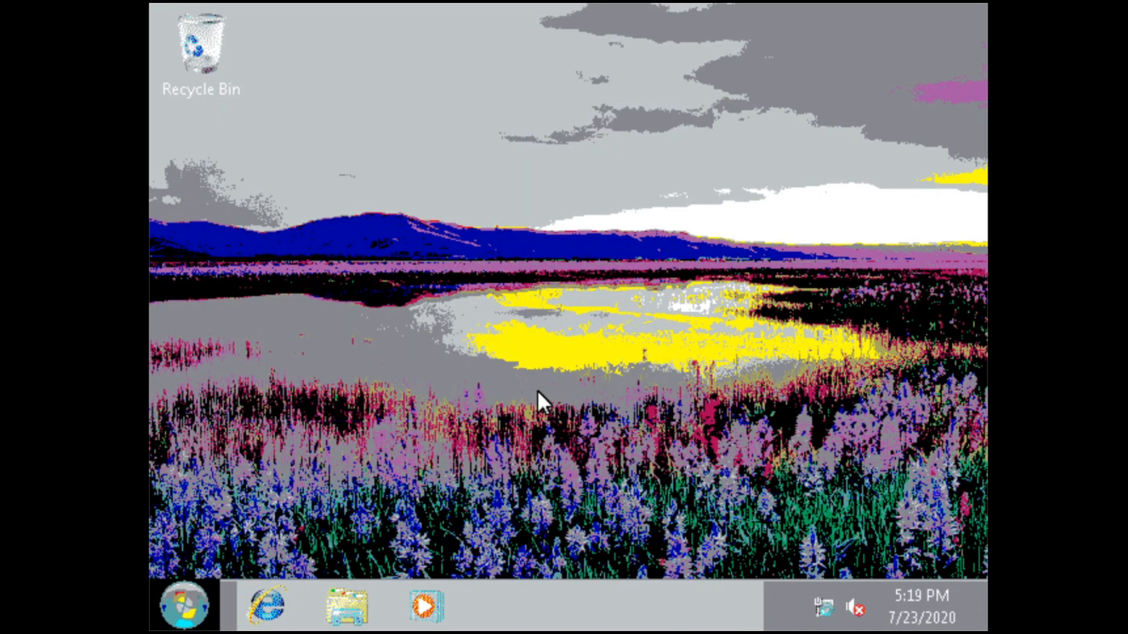
left_click(175, 590)
type("winver")
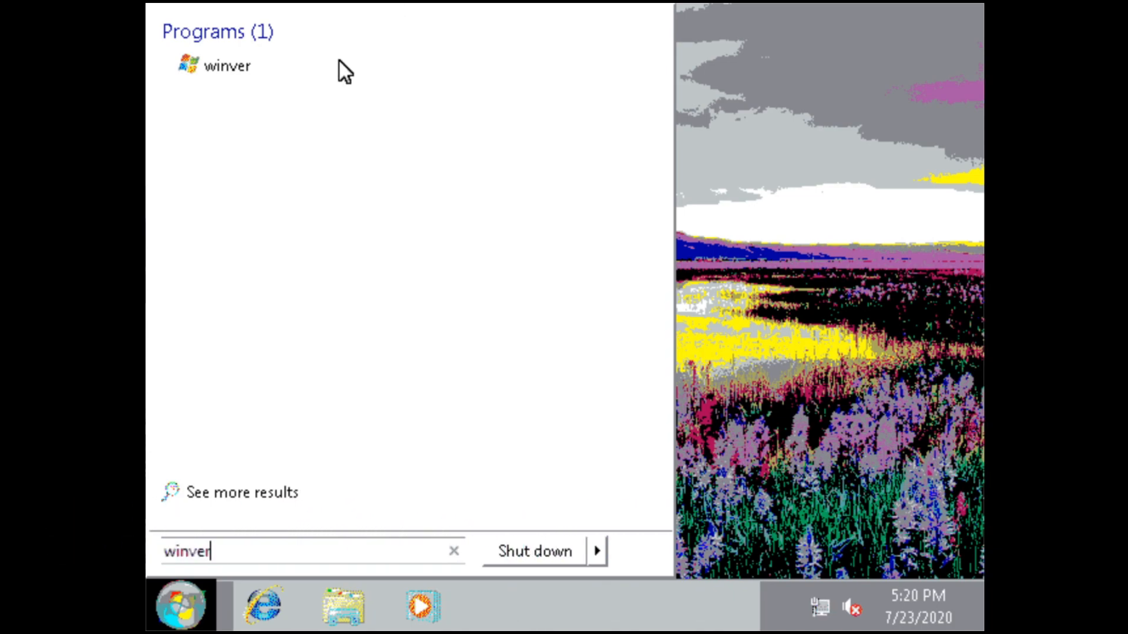
left_click(281, 71)
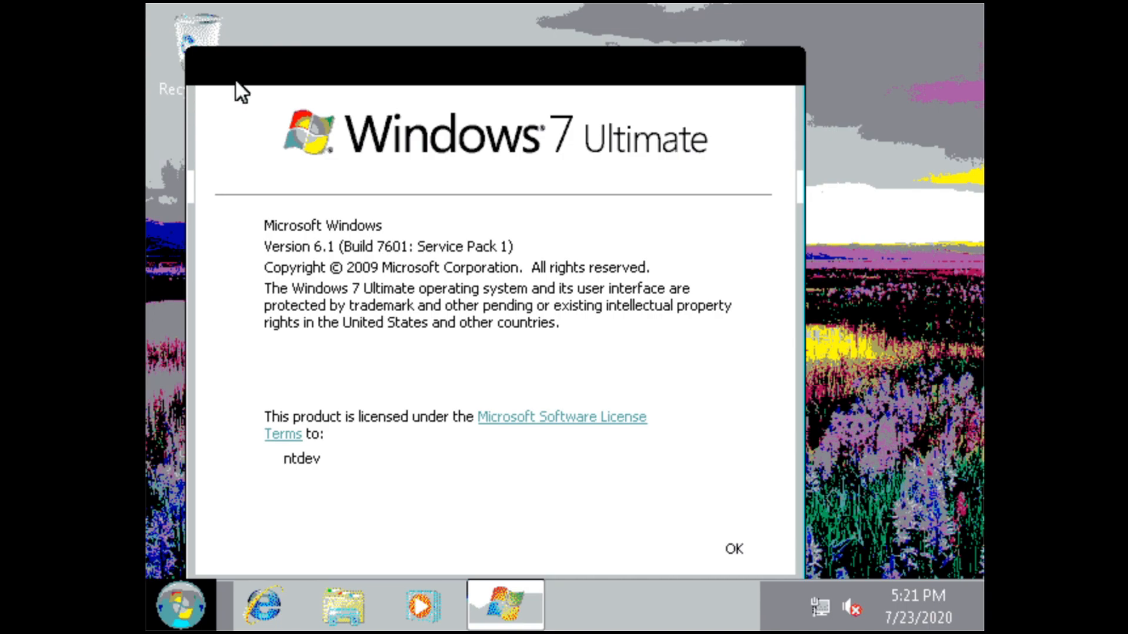
left_click(784, 525)
Open the computer's properties to view its basic system information, and close the System window.
left_click(187, 599)
right_click(614, 88)
left_click(705, 308)
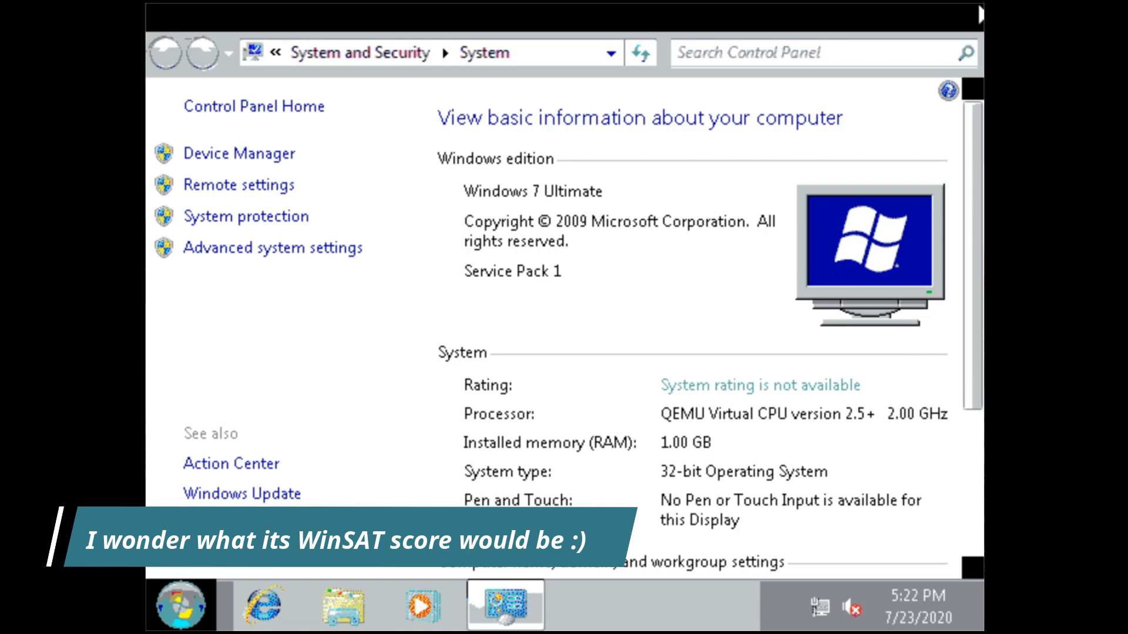
left_click(980, 5)
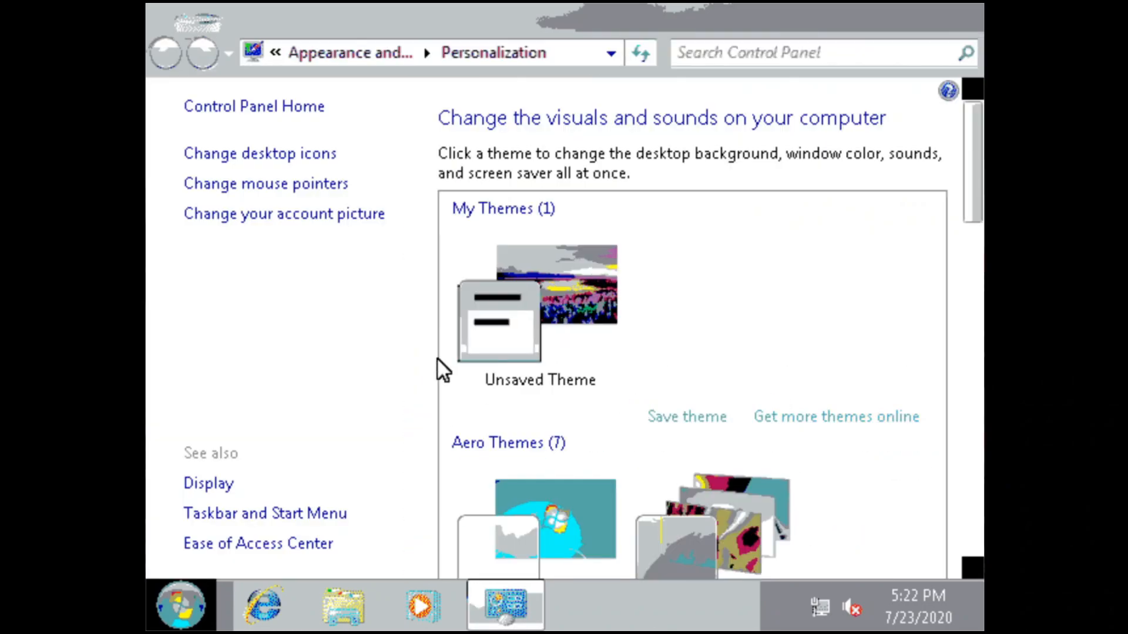
Apply the first Aero theme, with the Windows logo wallpaper, and minimize the Personalization window to view the desktop.
left_click(527, 487)
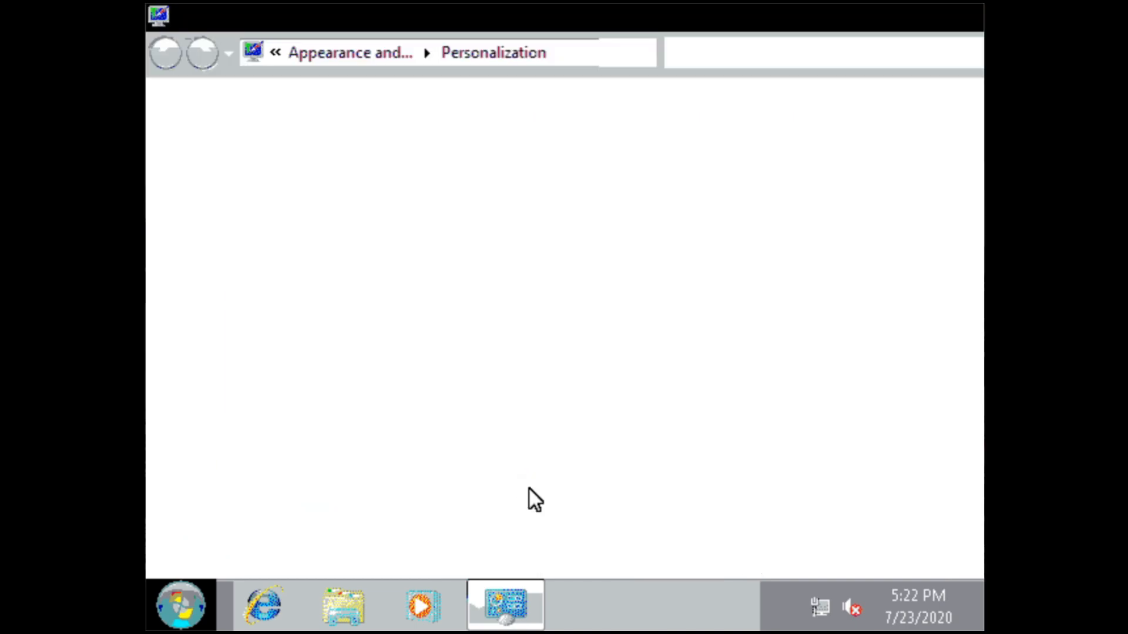
left_click(880, 6)
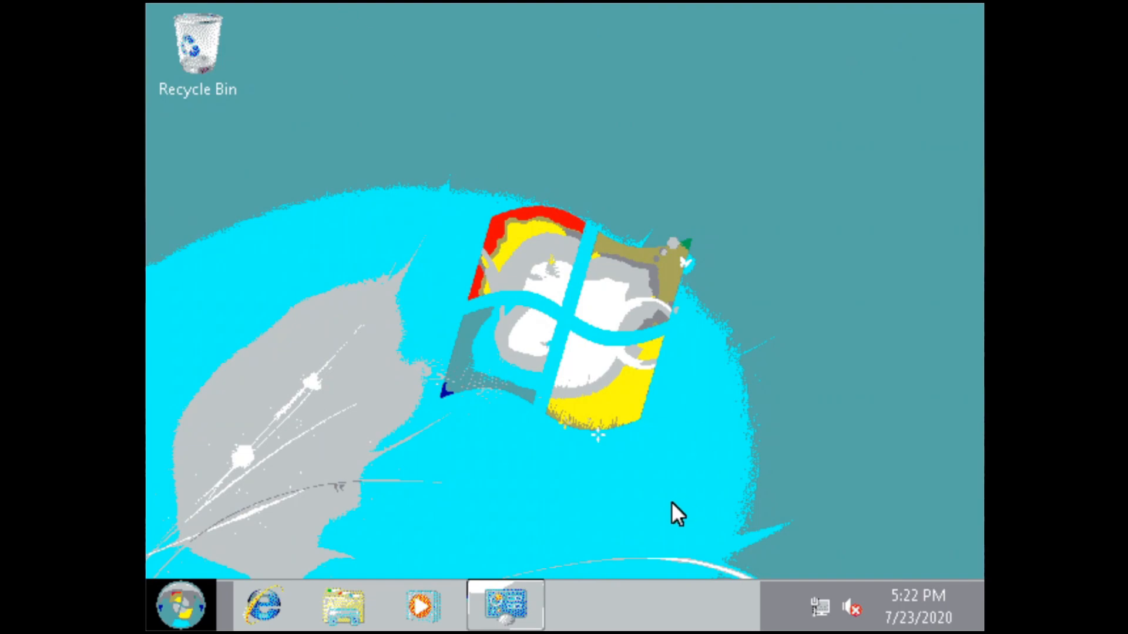
Return to Personalization and apply the classic-style theme with grey windows and a plain teal desktop.
left_click(504, 588)
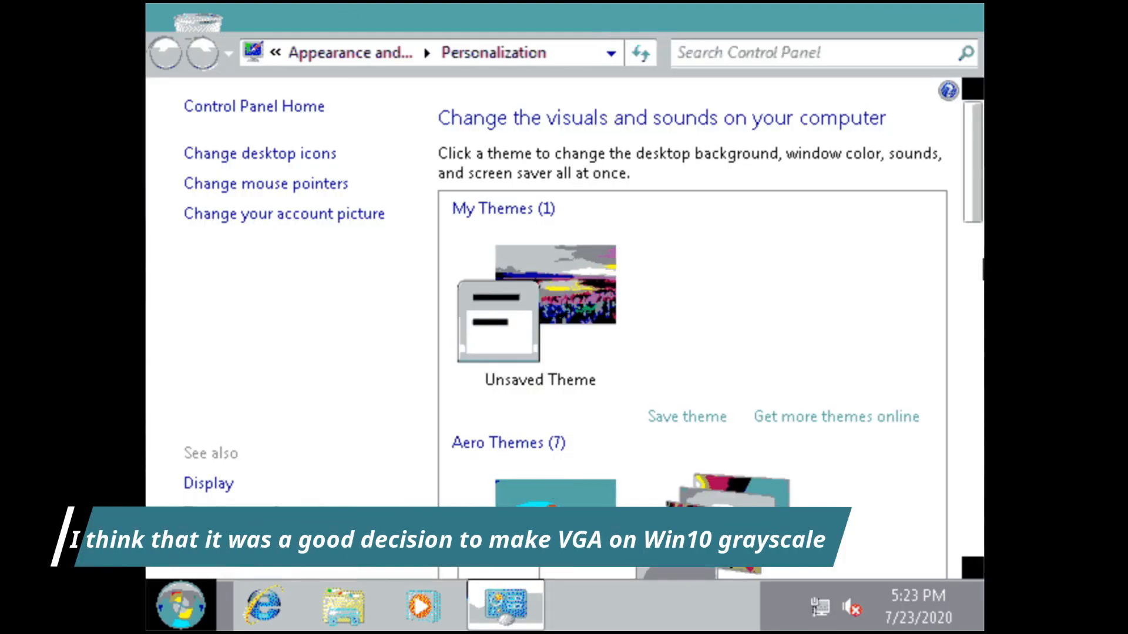
scroll(934, 482, "down", 5)
left_click(739, 156)
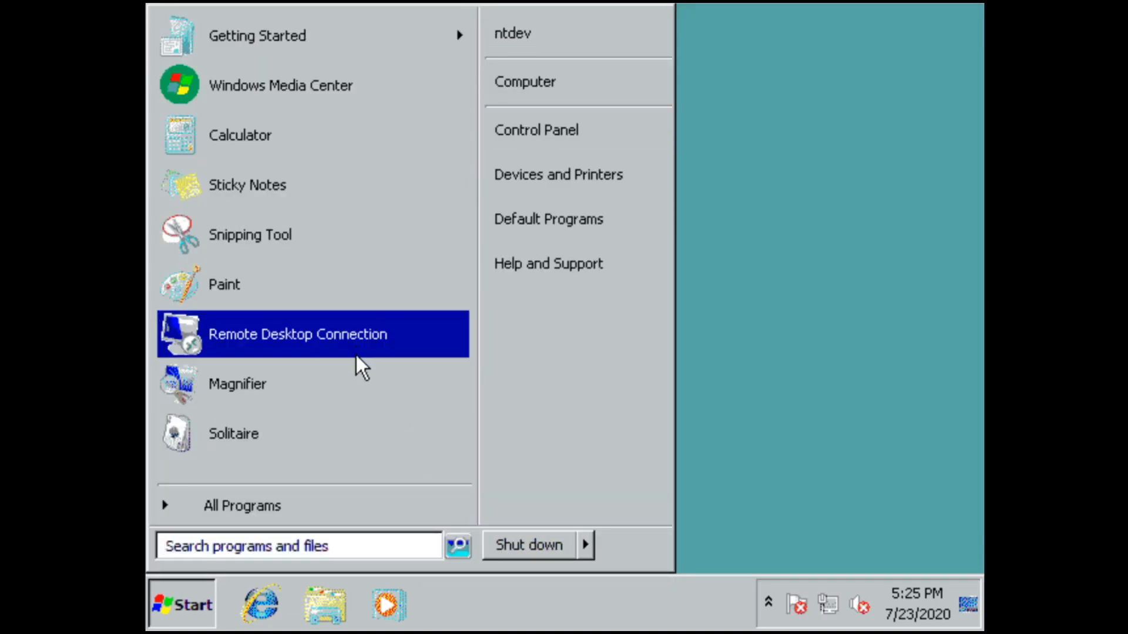
Try to start Minesweeper from the Games folder of the installed programs, and dismiss its dialog.
left_click(329, 503)
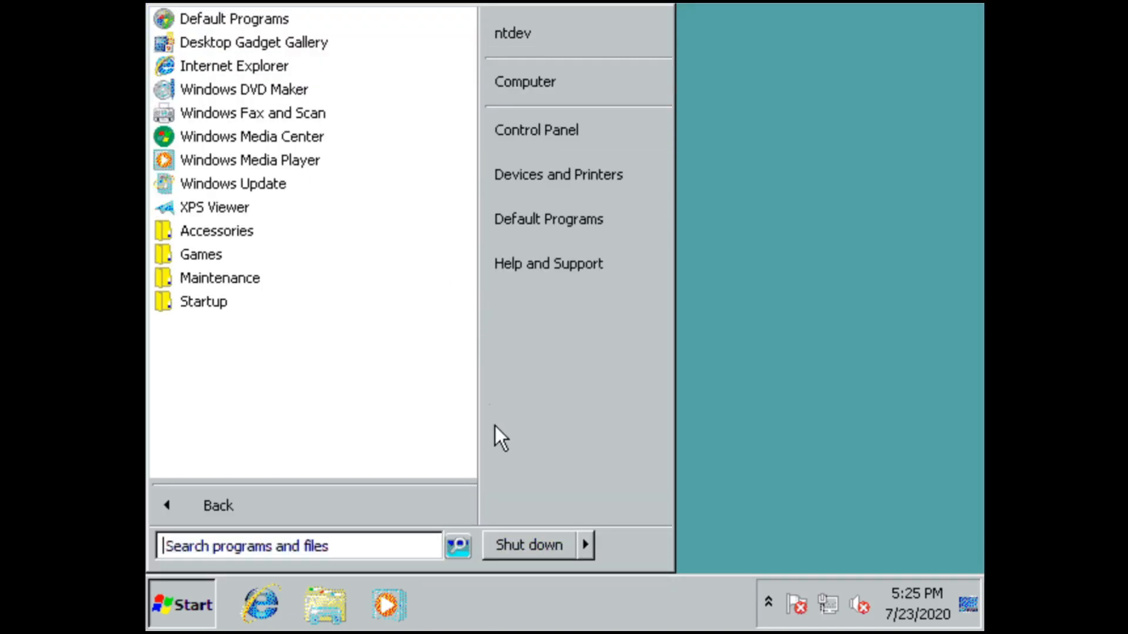
left_click(198, 255)
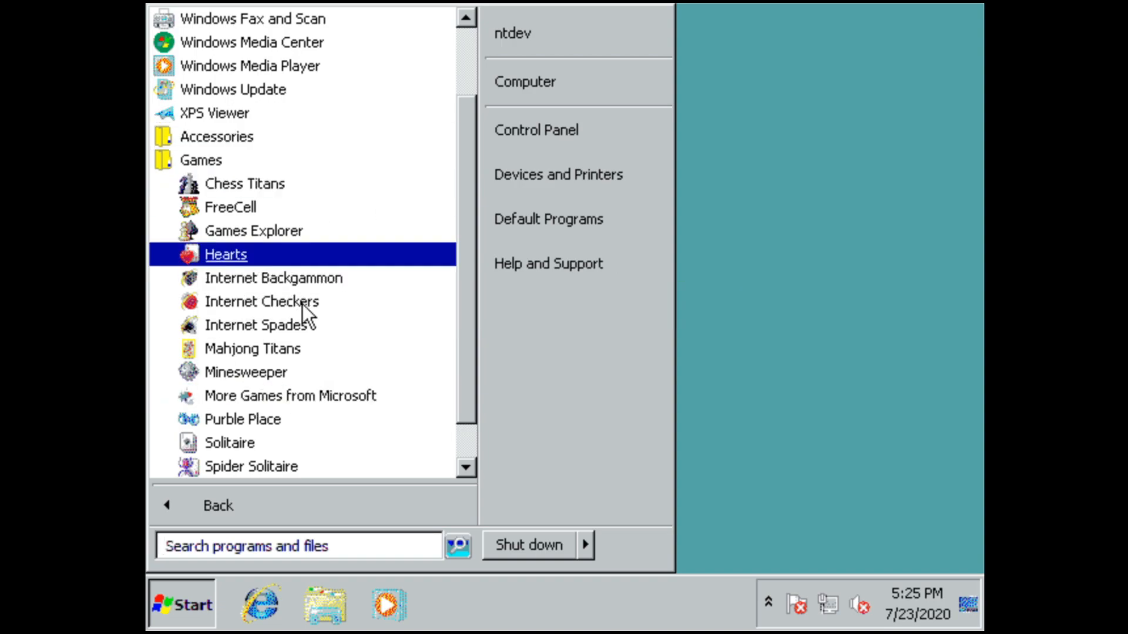
left_click(244, 376)
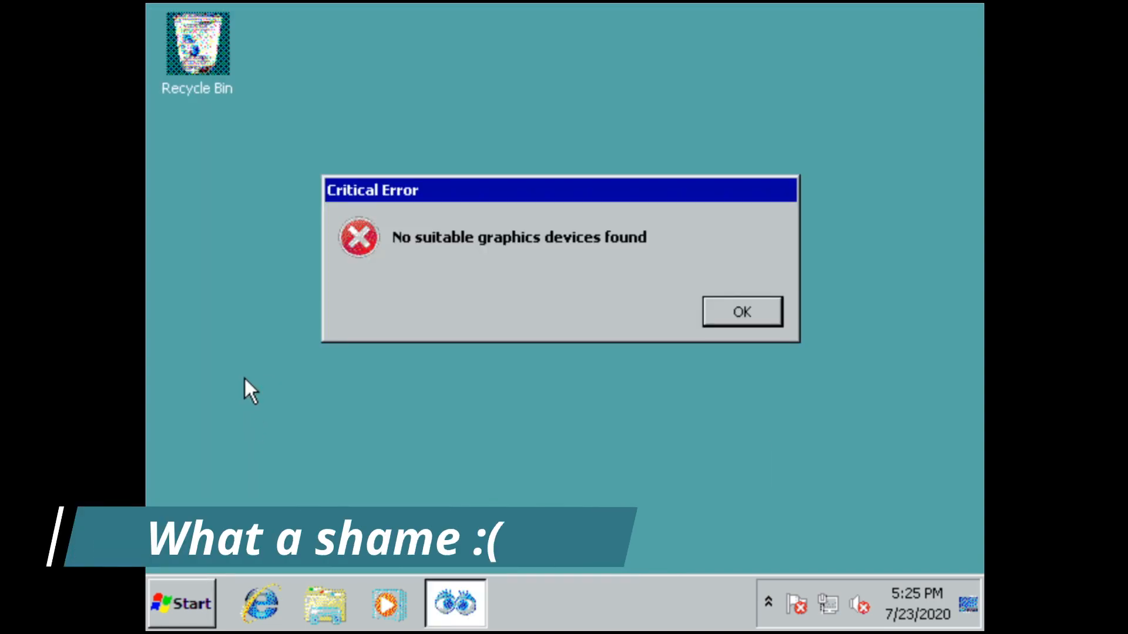
left_click(743, 312)
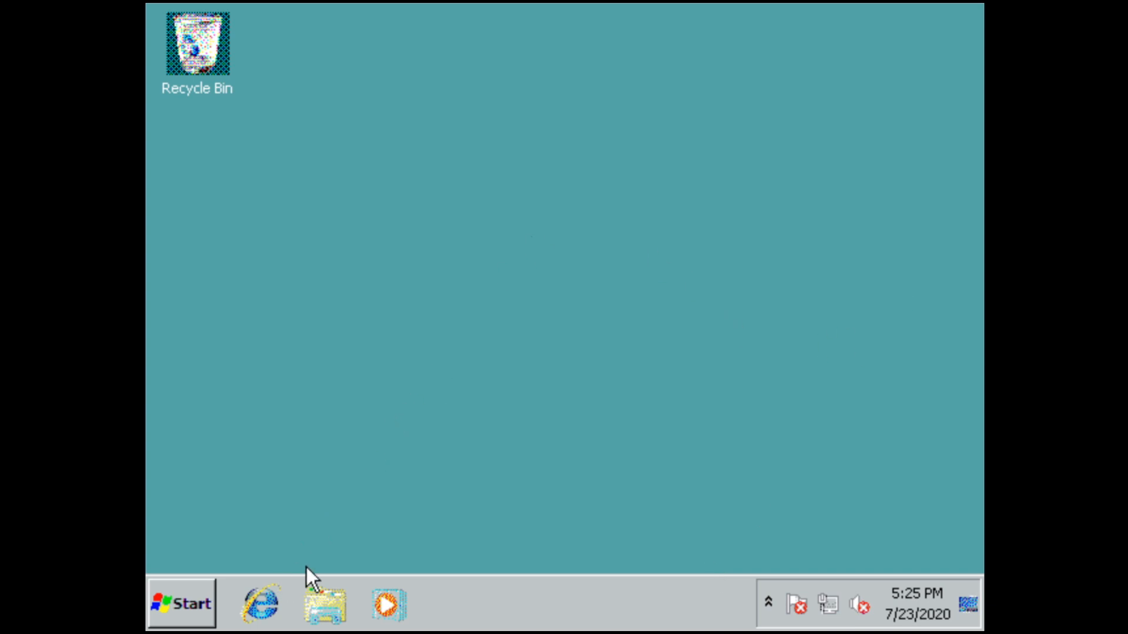
Open the Computer window to view the drives, and close it.
key("super")
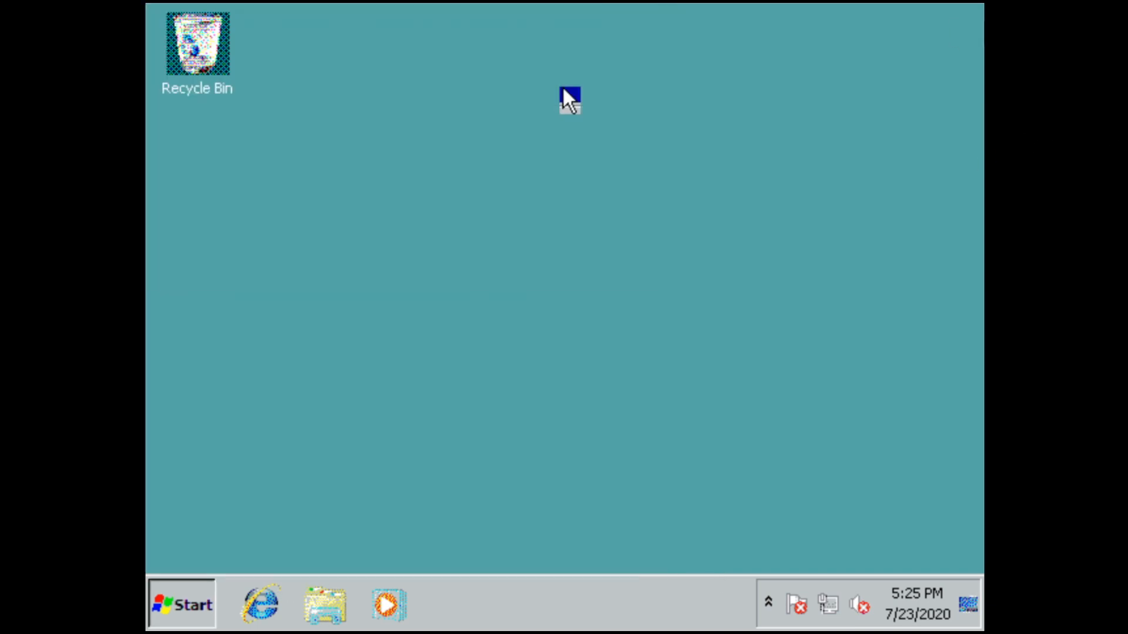
key("super+e")
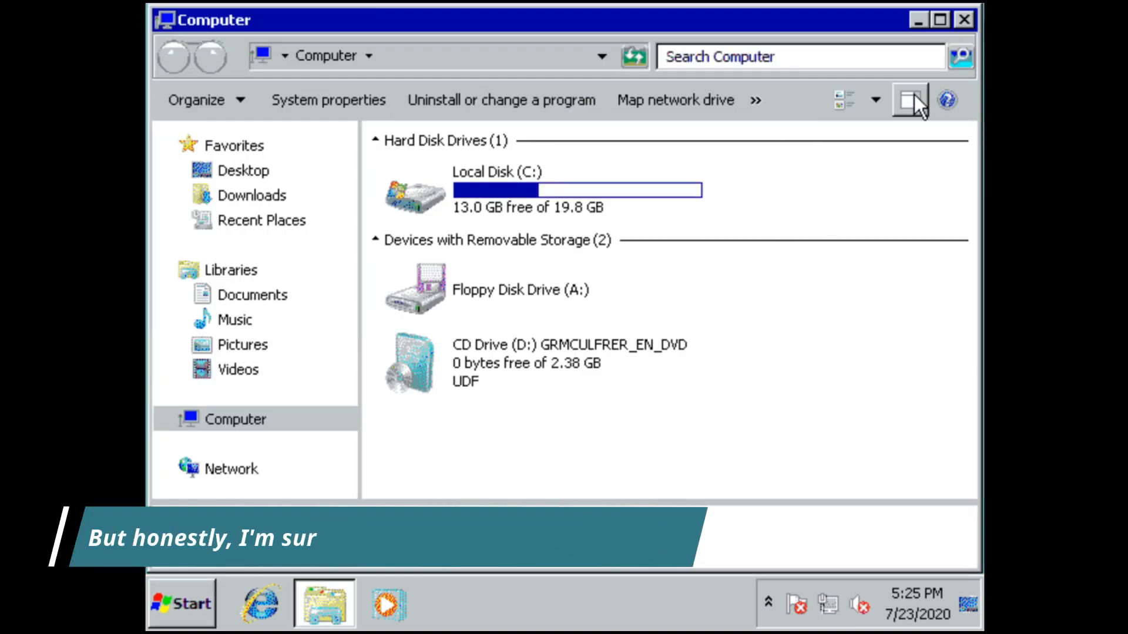
left_click(964, 19)
left_click(254, 595)
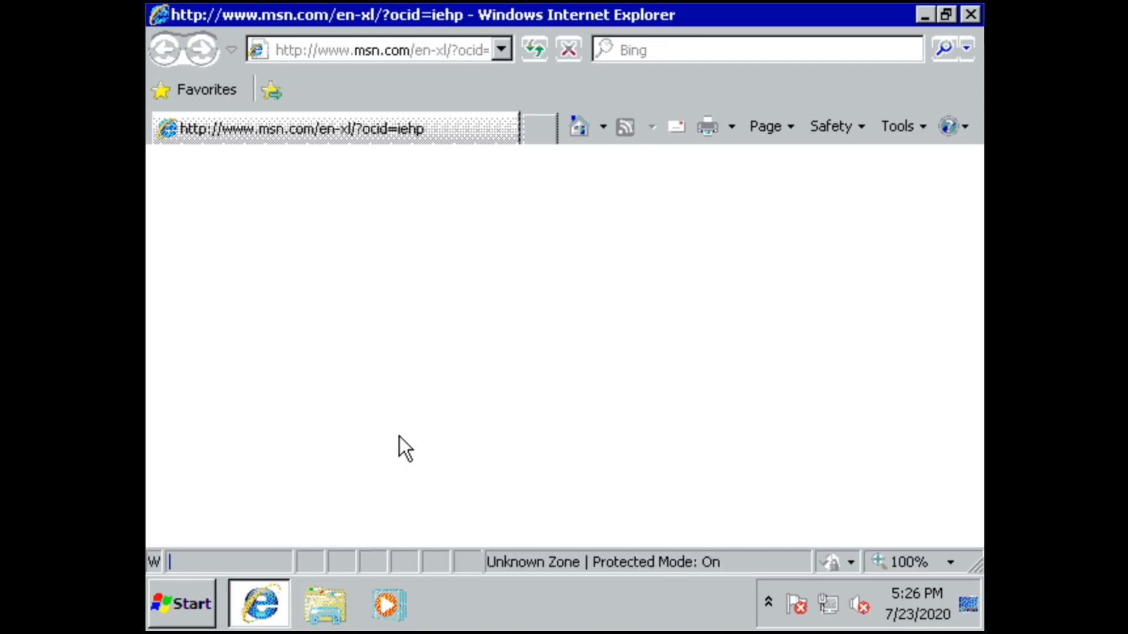
left_click(448, 52)
type("www.google.com")
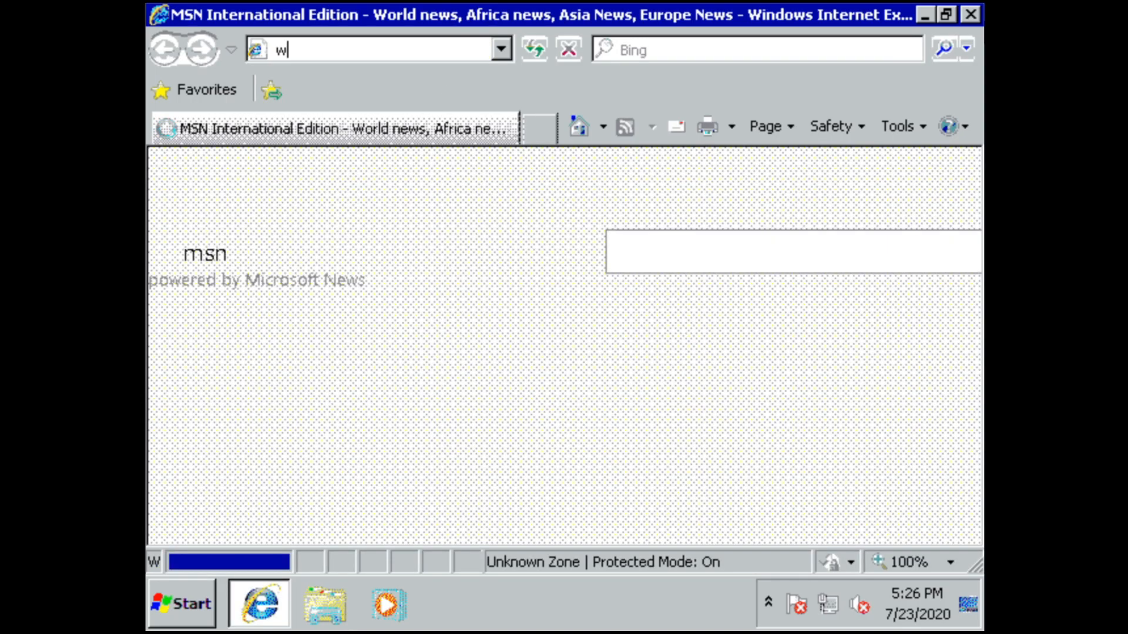
key("Return")
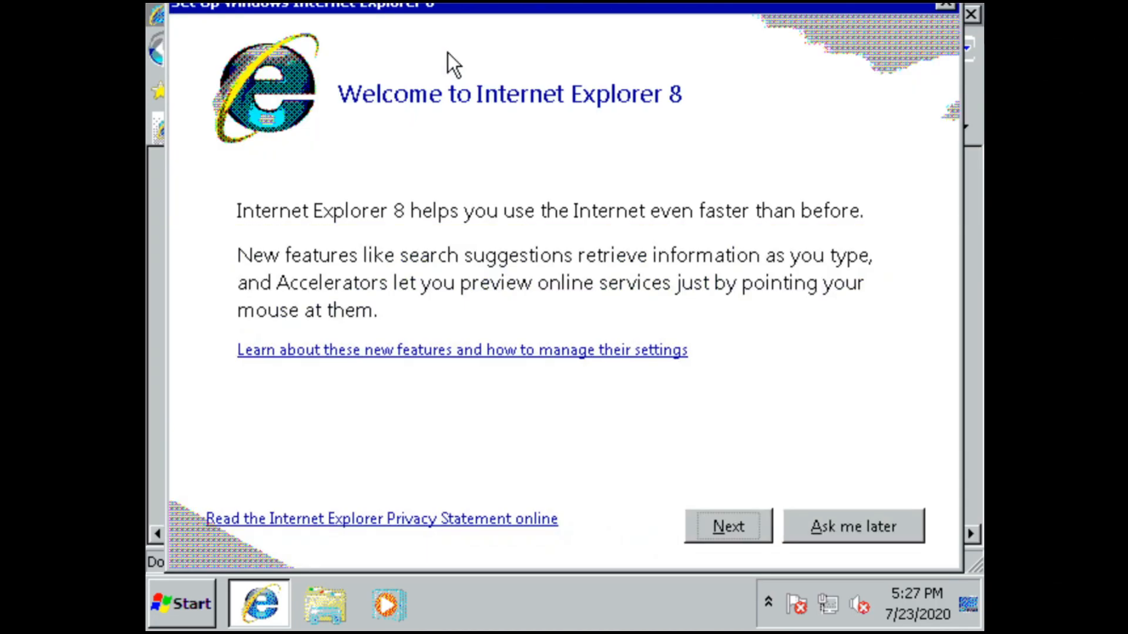
Postpone the Internet Explorer 8 setup and close the extra support page tab.
left_click(799, 519)
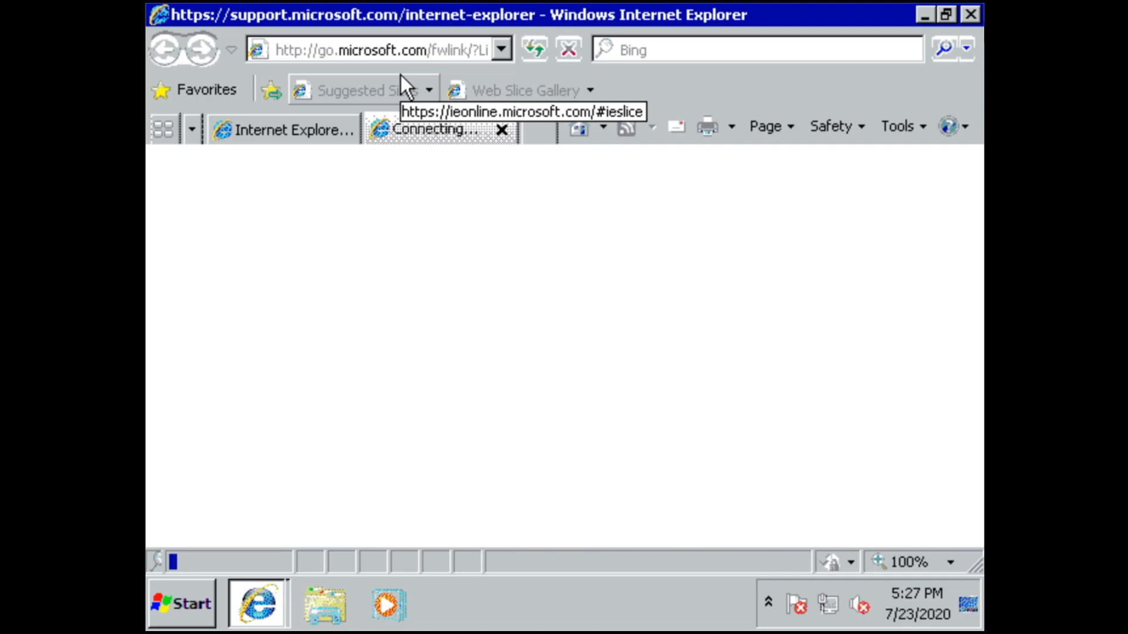
left_click(503, 129)
Load bing.com to see how the page renders, and close the browser.
left_click(405, 52)
type("bing.com")
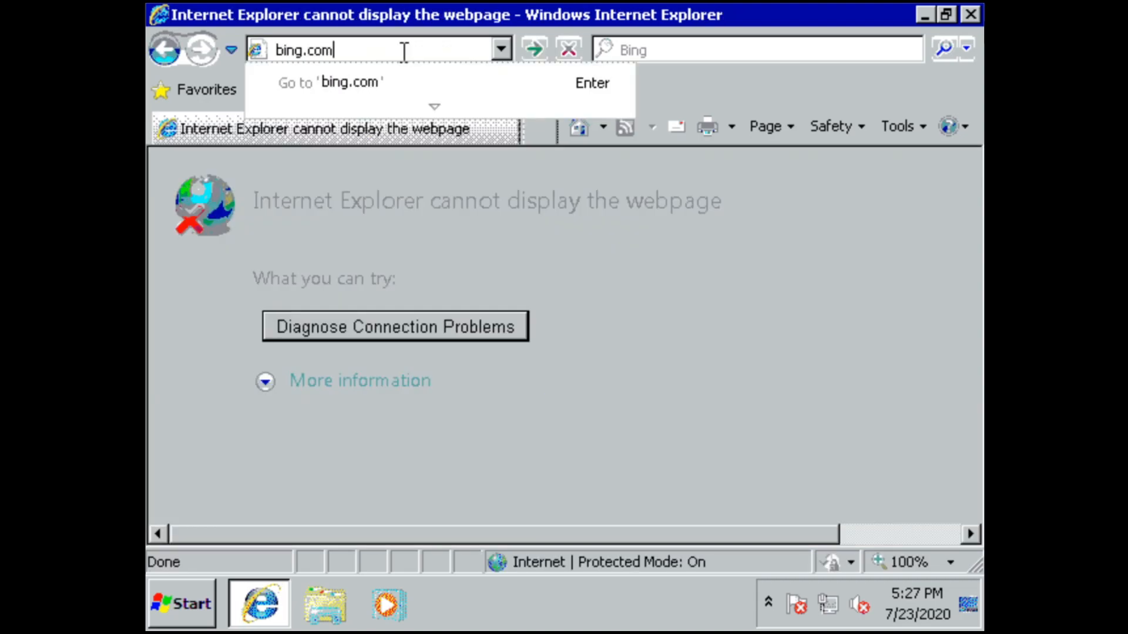
key("Return")
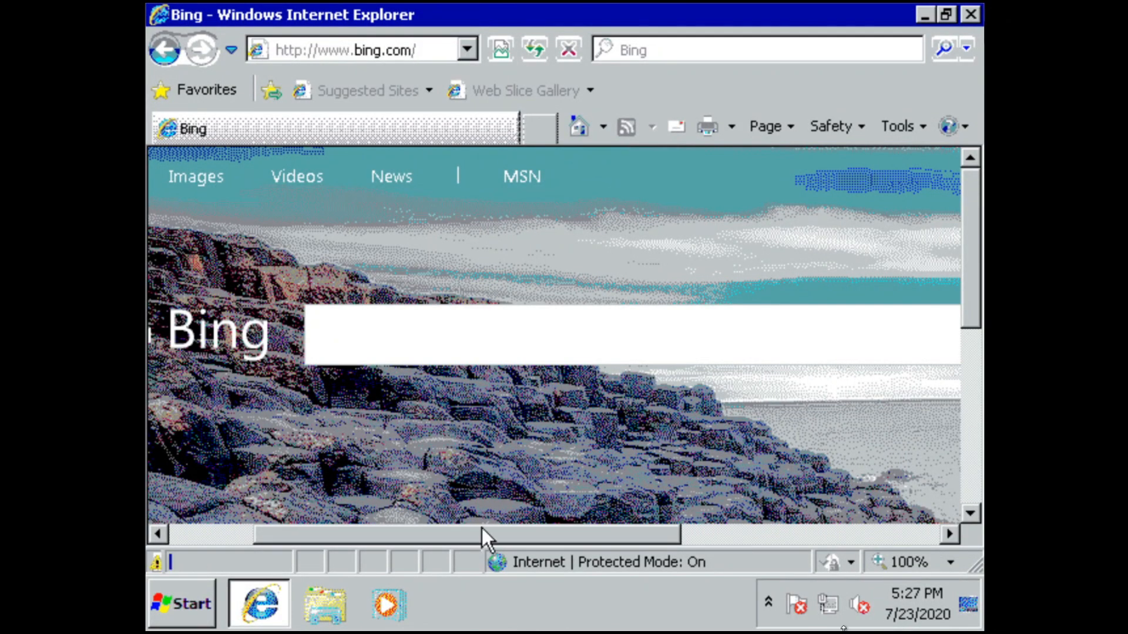
left_click(970, 14)
Try to launch Windows Media Center from the list of all programs.
key("super")
left_click(338, 504)
left_click(294, 140)
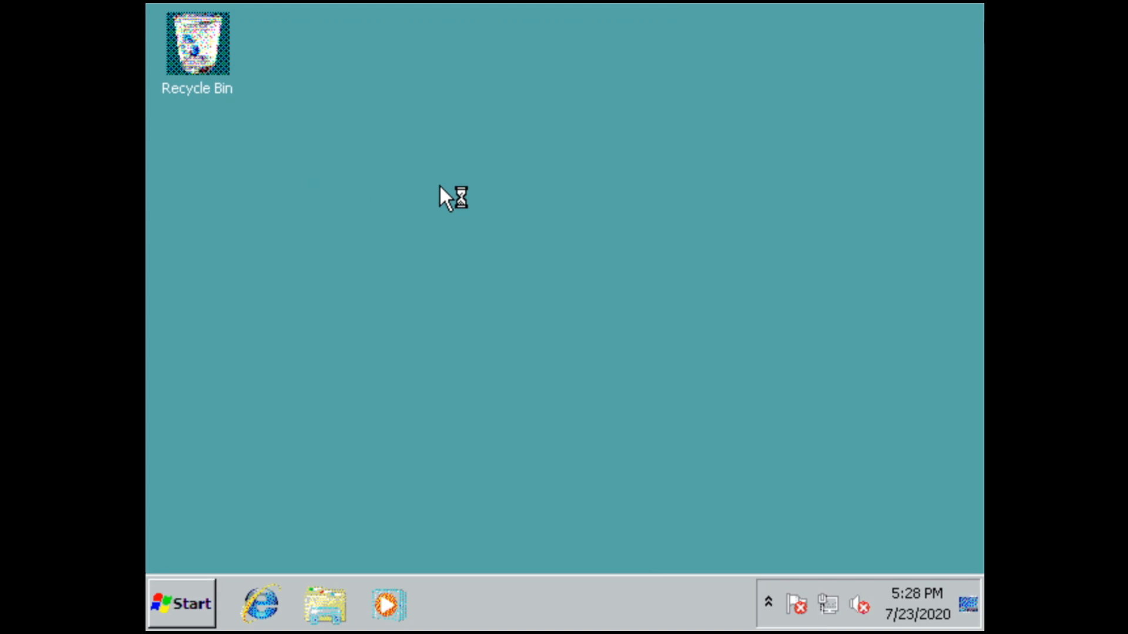
left_click(758, 383)
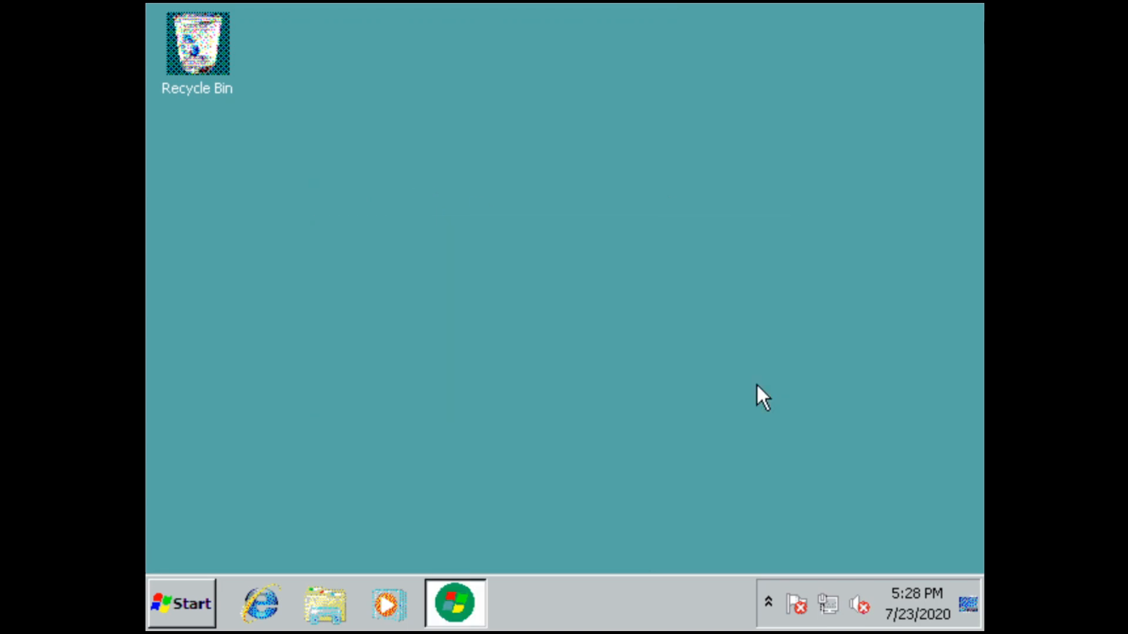
left_click(153, 584)
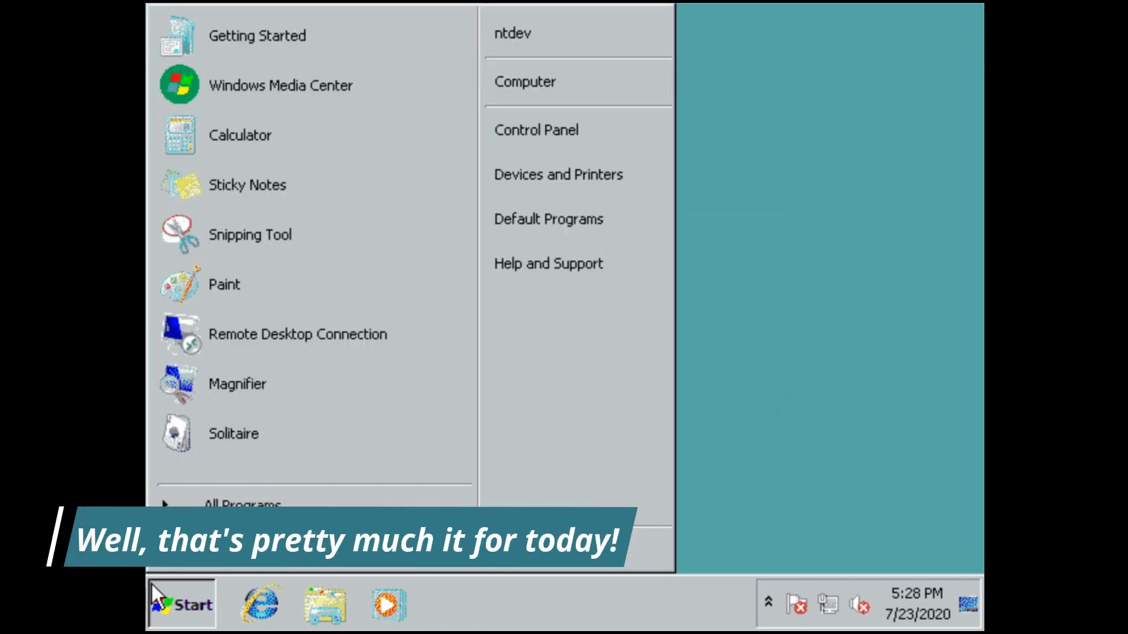
left_click(781, 464)
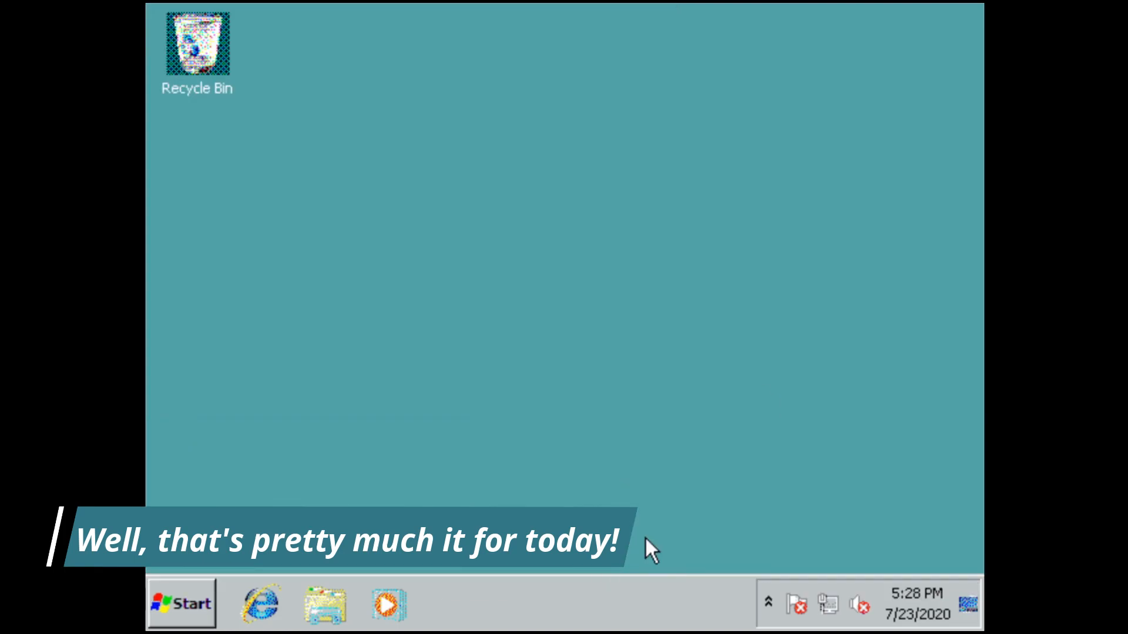
Shut down the computer, confirming the Shut down option in the Shut Down Windows dialog.
left_click(148, 597)
left_click(522, 548)
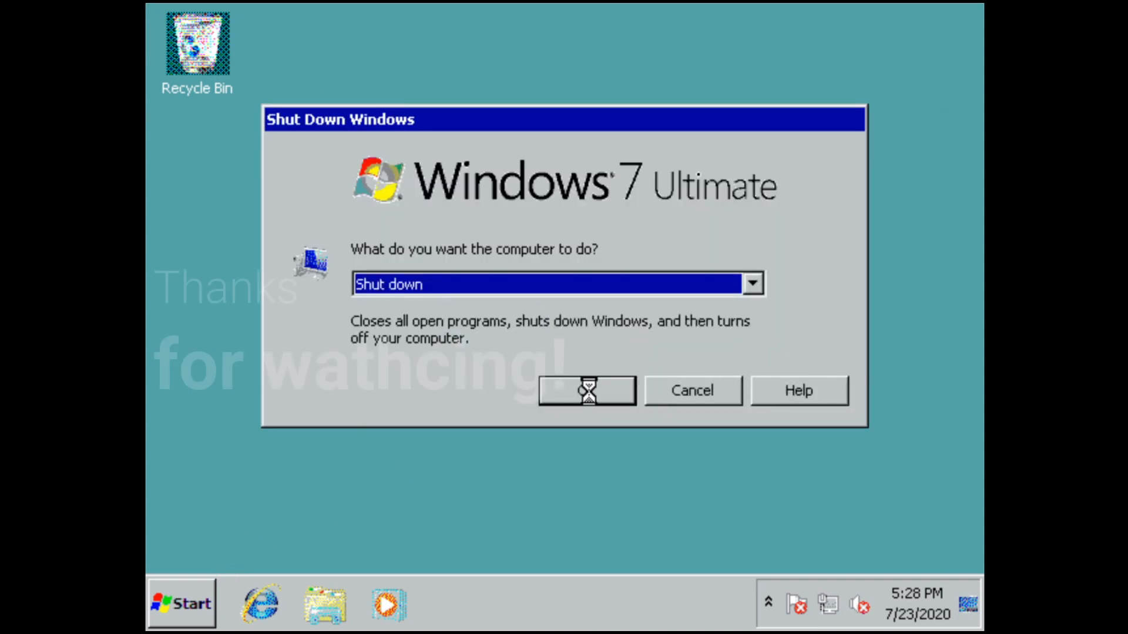
left_click(588, 391)
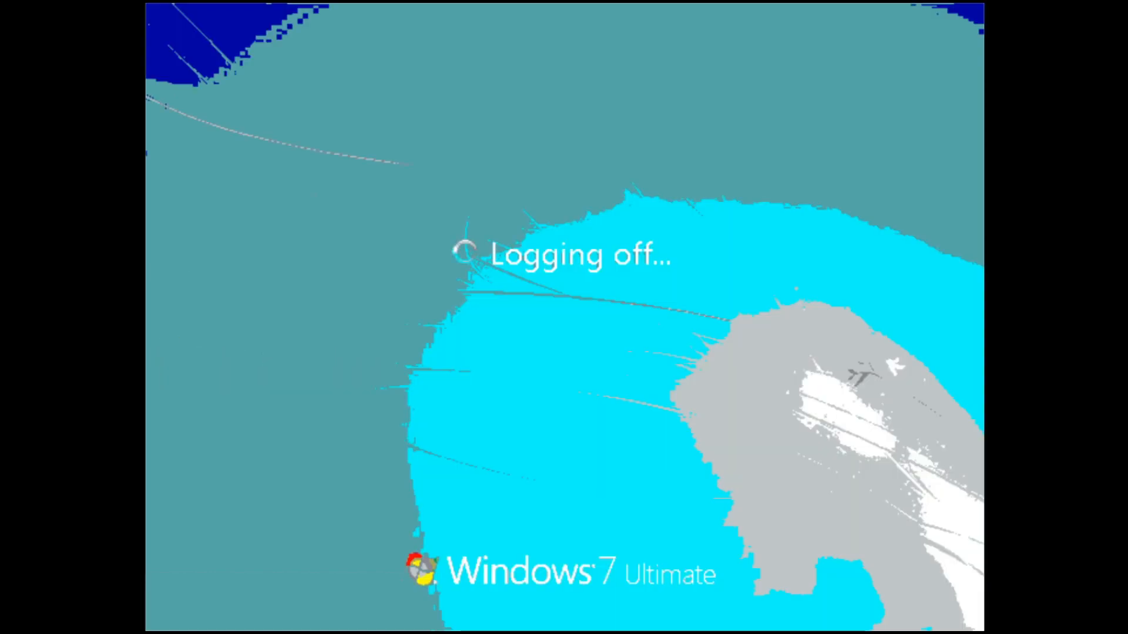